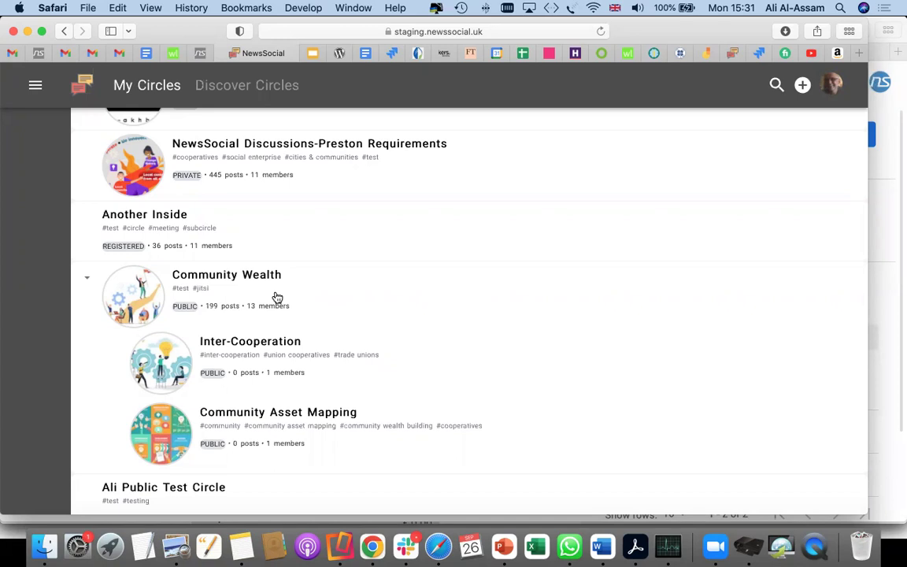
Start a discussion in the Community Wealth circle and enter the "Viability of community asset mapping in our city" text, including its object, scope and reference note
left_click(222, 282)
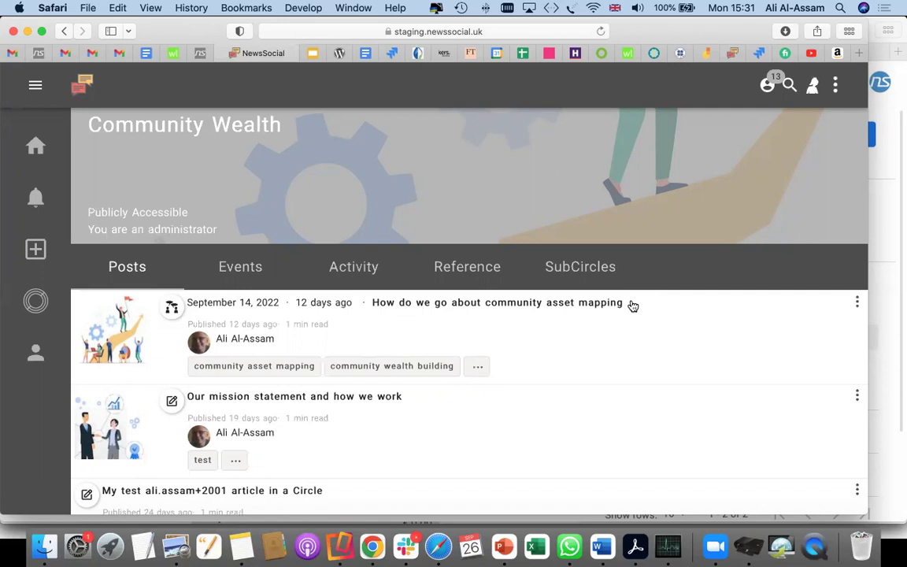
left_click(35, 251)
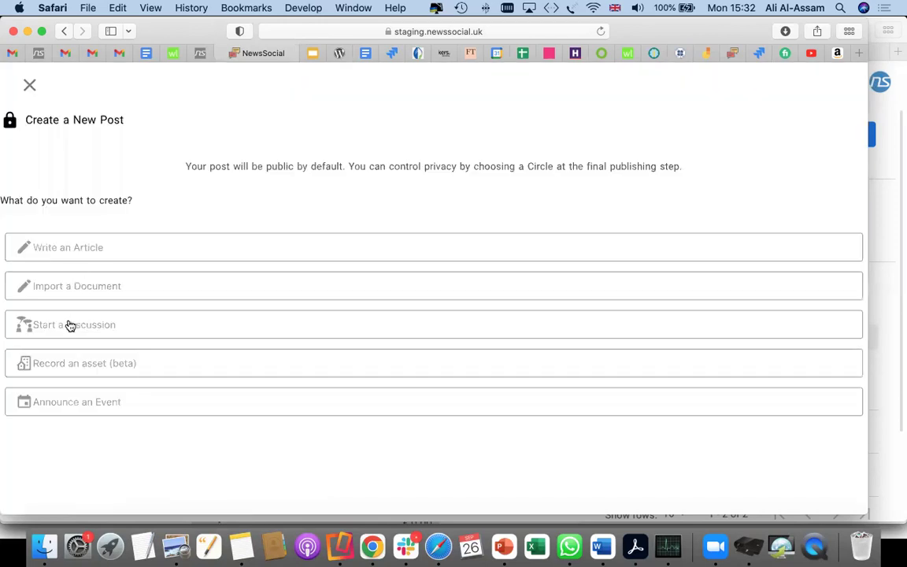
left_click(69, 325)
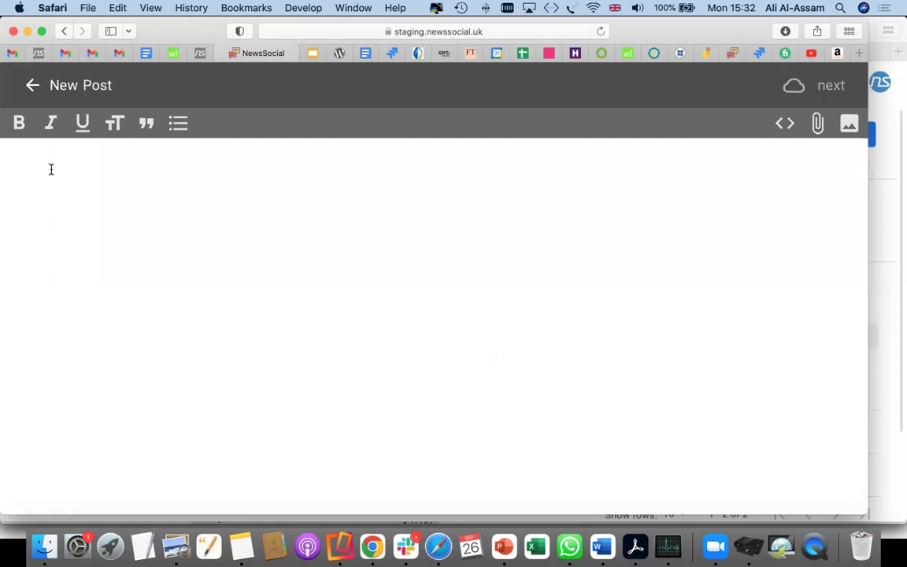
type("Viability of community asset mapping in our city   Object and scope To discuss whether we have the resources and the ability to conduct a viable and sustainable community asset mapping exercise in our City, and also if so what is needed to do it, and possible time scales. Please see this useful document as a reference.")
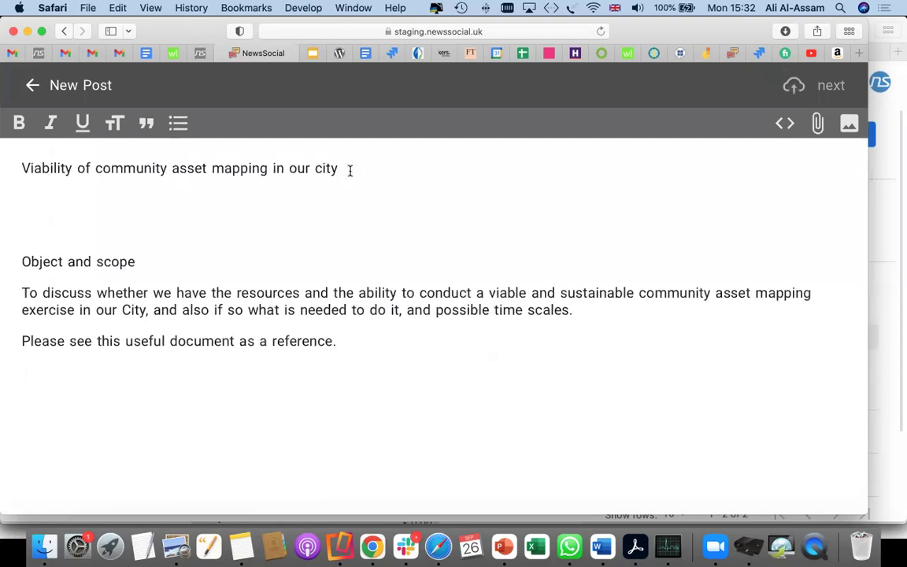
Format the title line as larger heading text and make the "Object and scope" line bold
left_click(124, 170)
triple_click(125, 170)
left_click(115, 124)
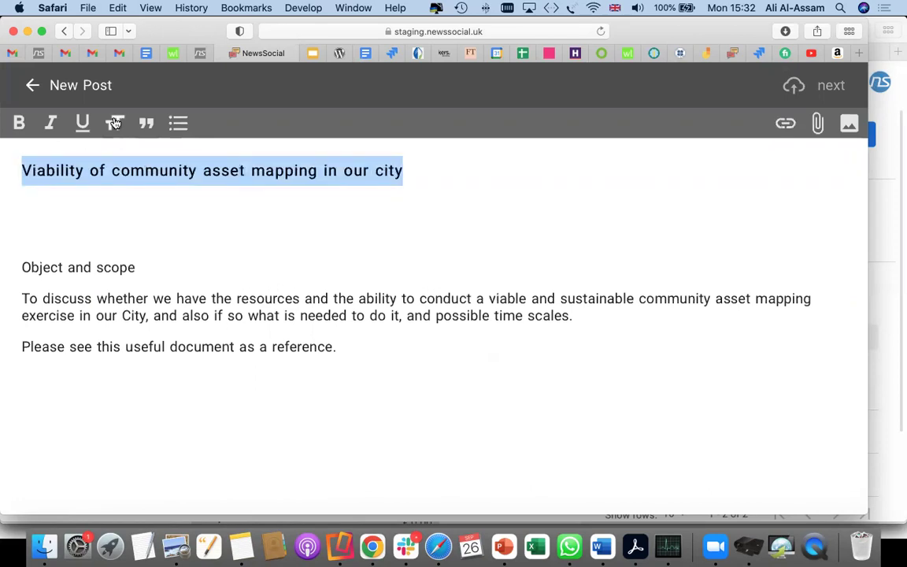
left_click(238, 191)
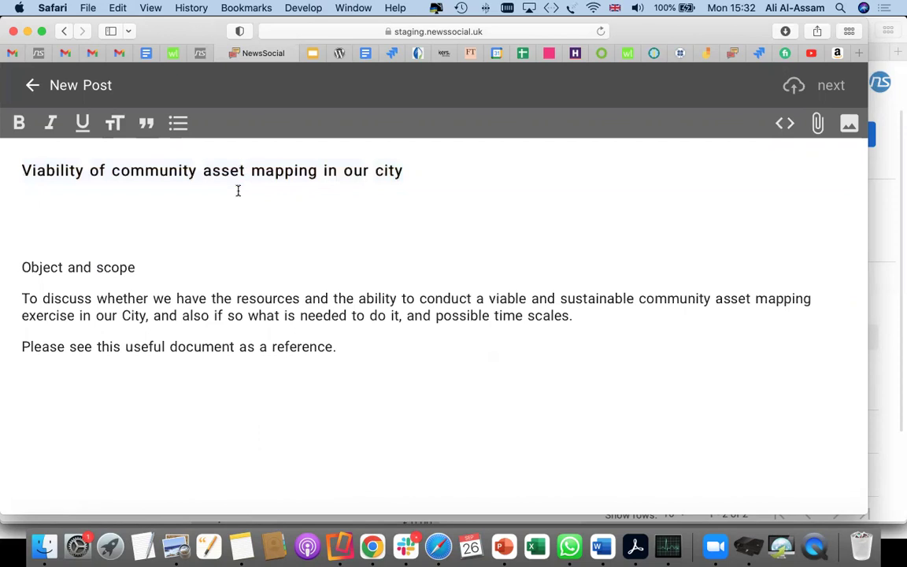
left_click_drag(156, 265, 15, 267)
key("super+b")
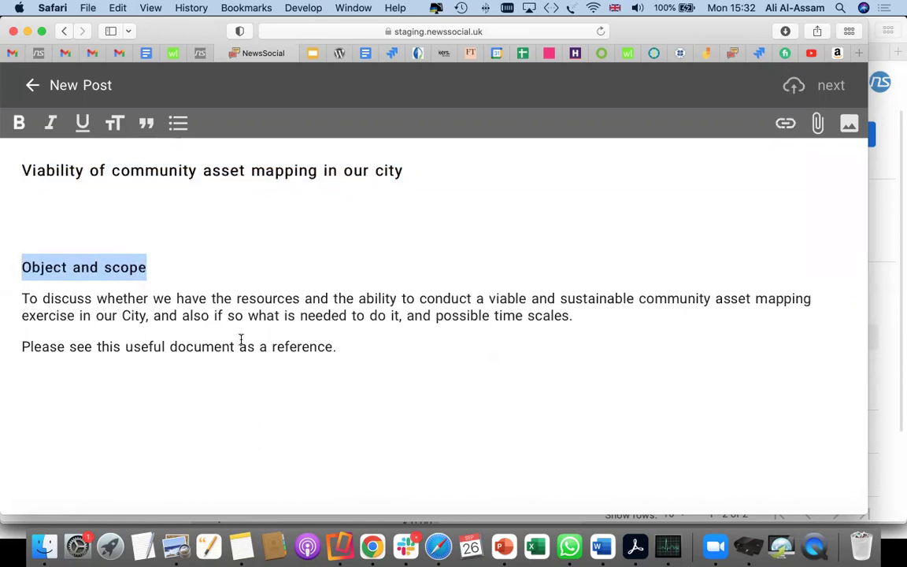
left_click(324, 339)
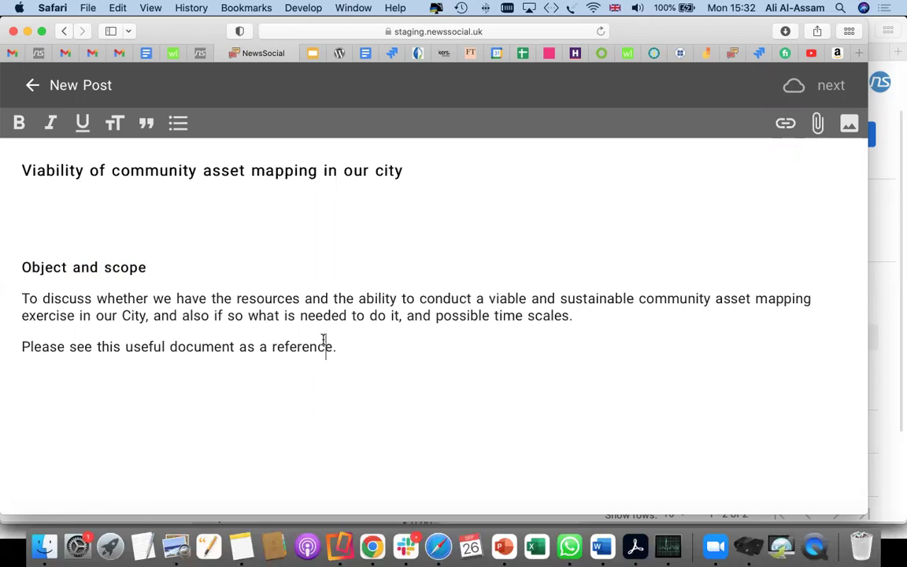
Insert the "Community asset mapping diagram" image on the empty line below the discussion title
left_click(51, 209)
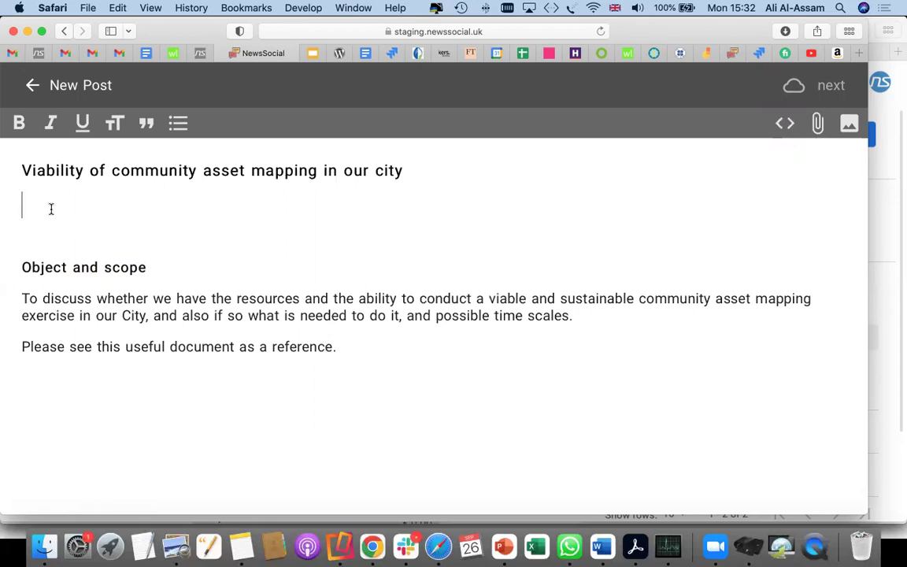
left_click(849, 127)
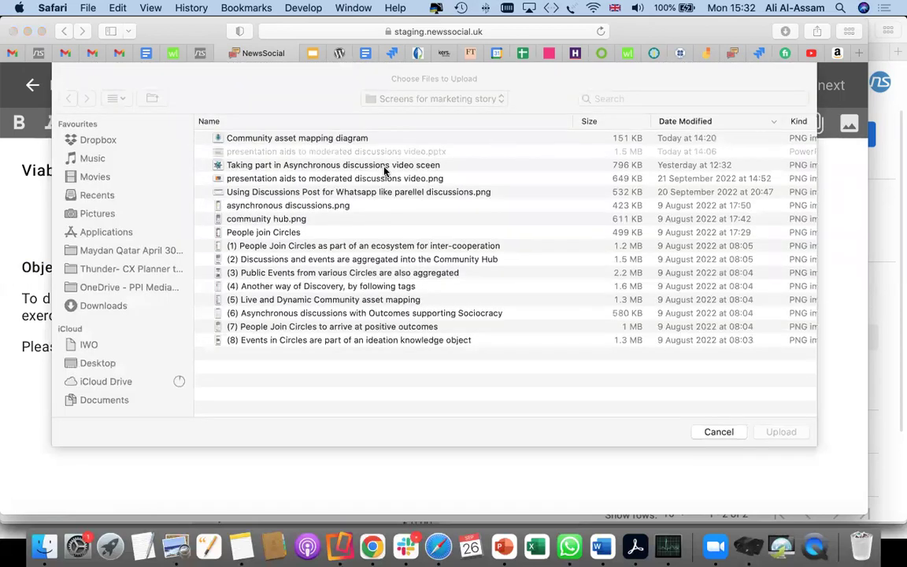
double_click(311, 140)
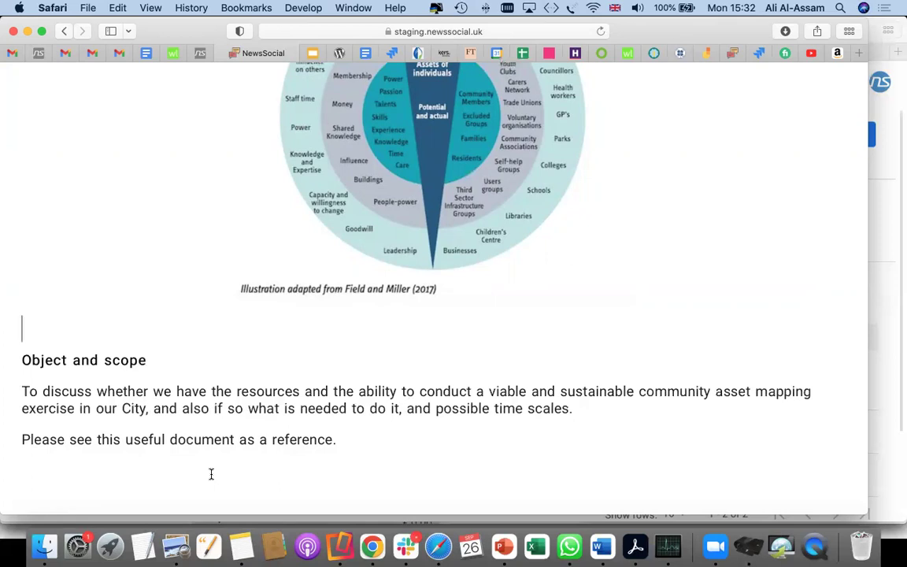
Search posts for "asset" and embed "How do we go about community asset mapping" below the sentence about the reference document
left_click(32, 469)
scroll(609, 301, "up", 4)
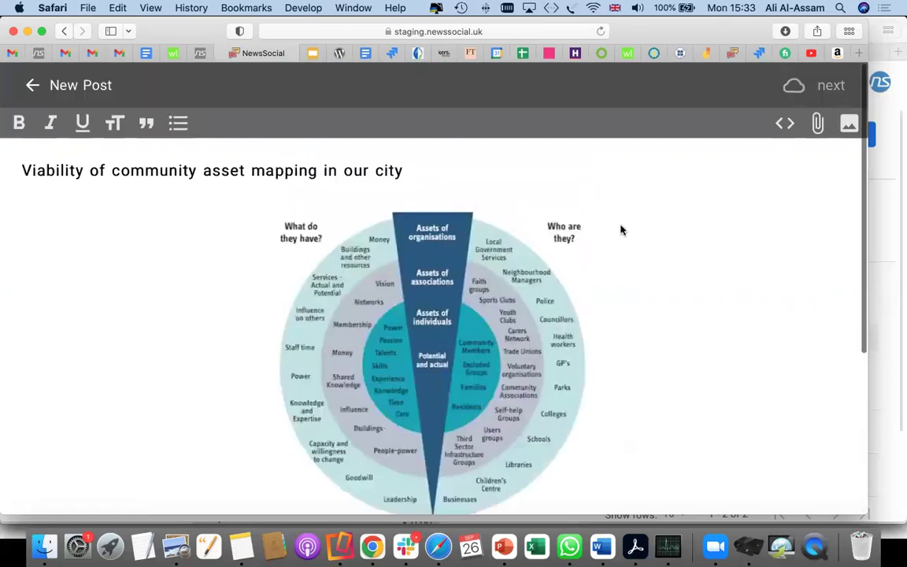
left_click(784, 126)
left_click(215, 244)
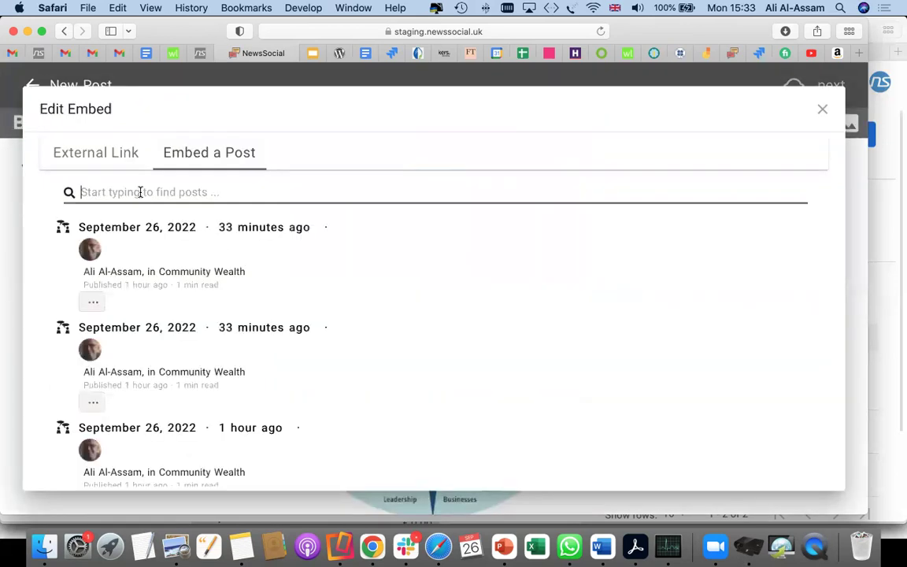
type("asset")
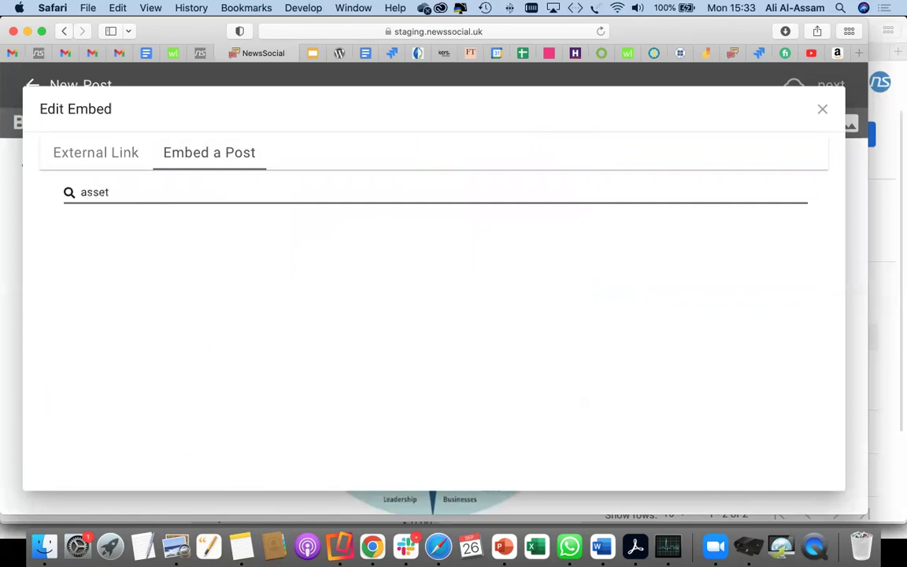
scroll(269, 295, "down", 3)
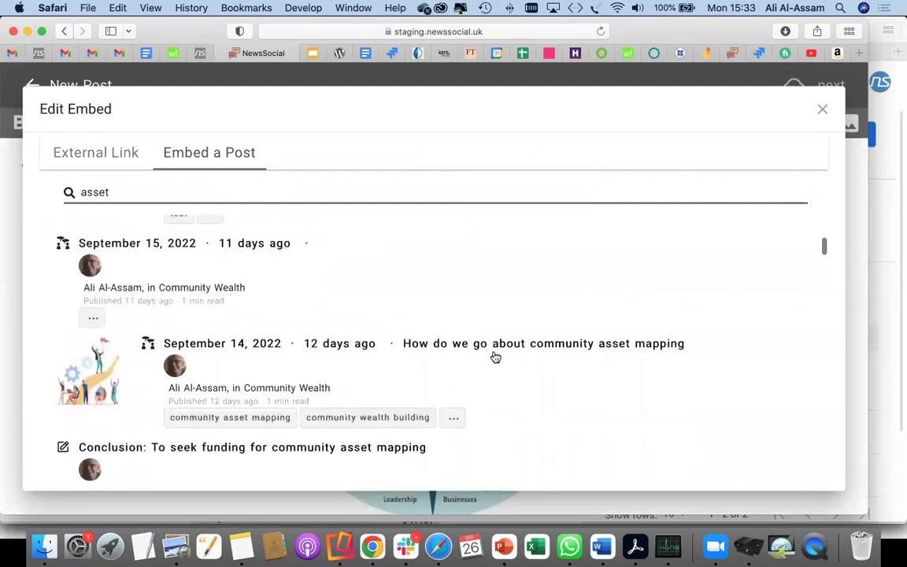
scroll(495, 358, "down", 1)
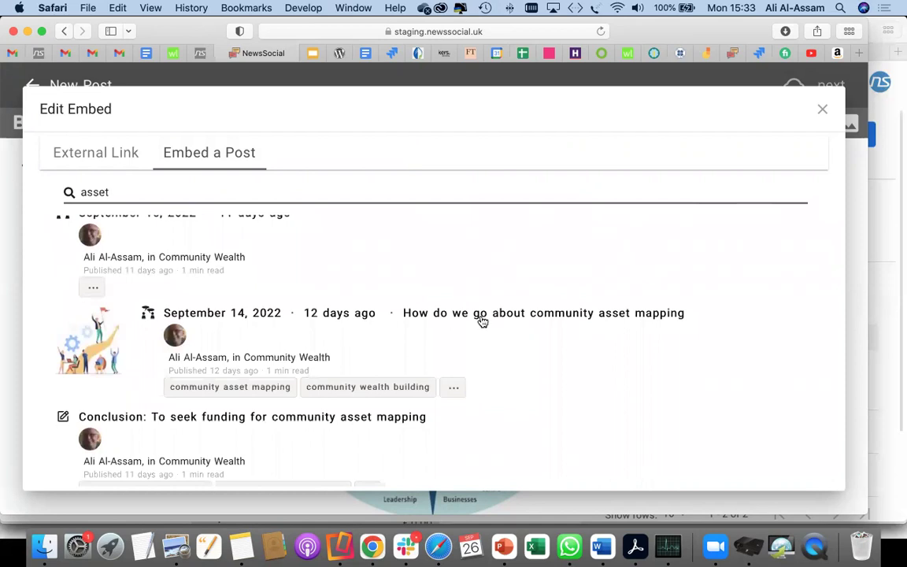
left_click(540, 315)
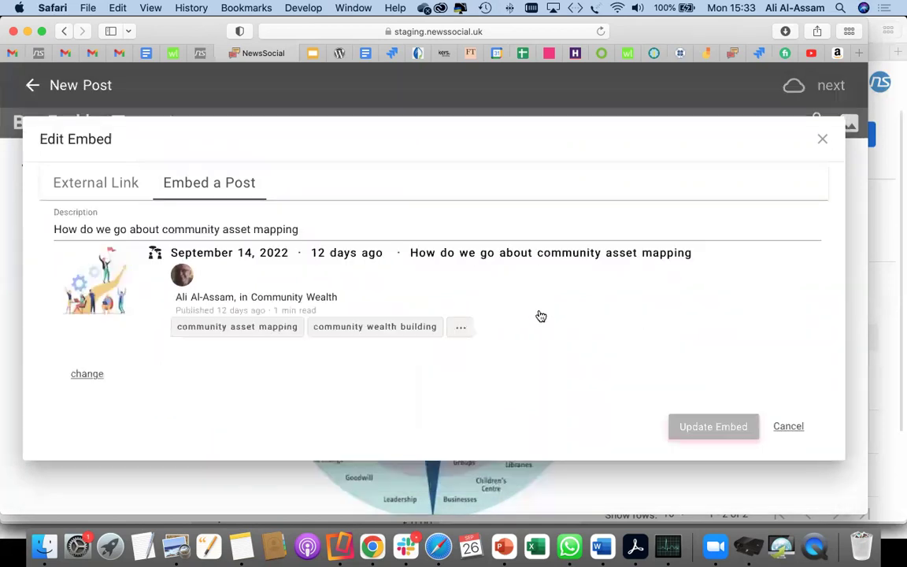
left_click(709, 428)
scroll(709, 431, "down", 10)
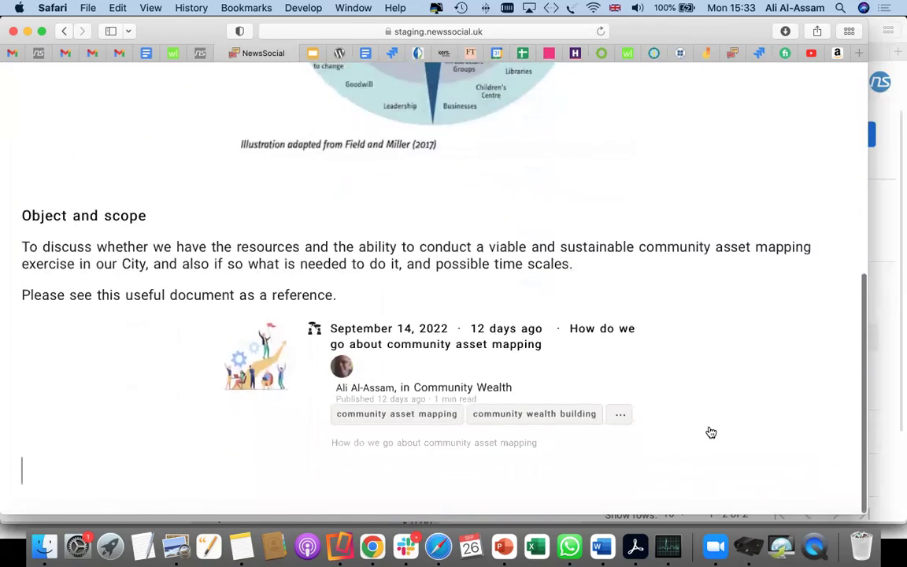
Tag the post with "community asset mapping", "community wealth building" and "inter-cooperation"
scroll(708, 431, "up", 8)
scroll(711, 433, "up", 5)
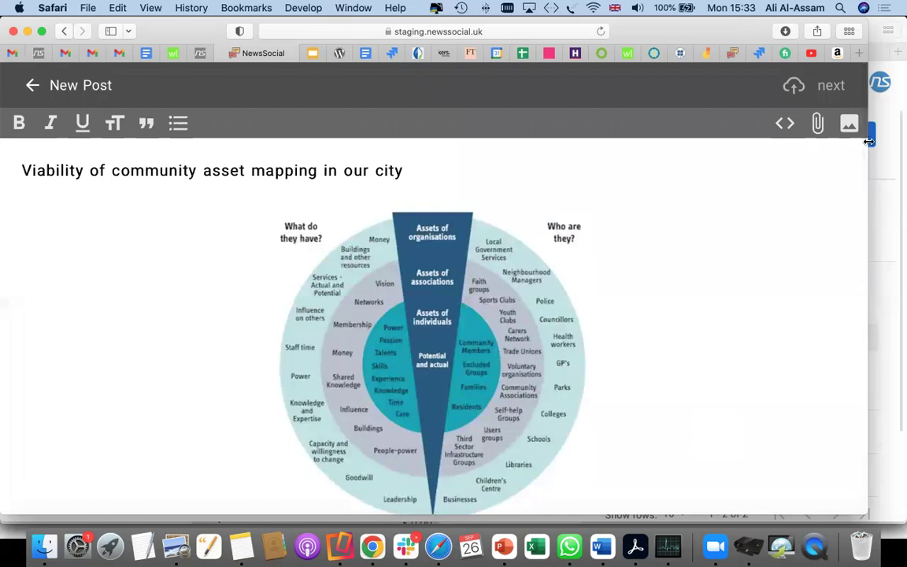
left_click(831, 88)
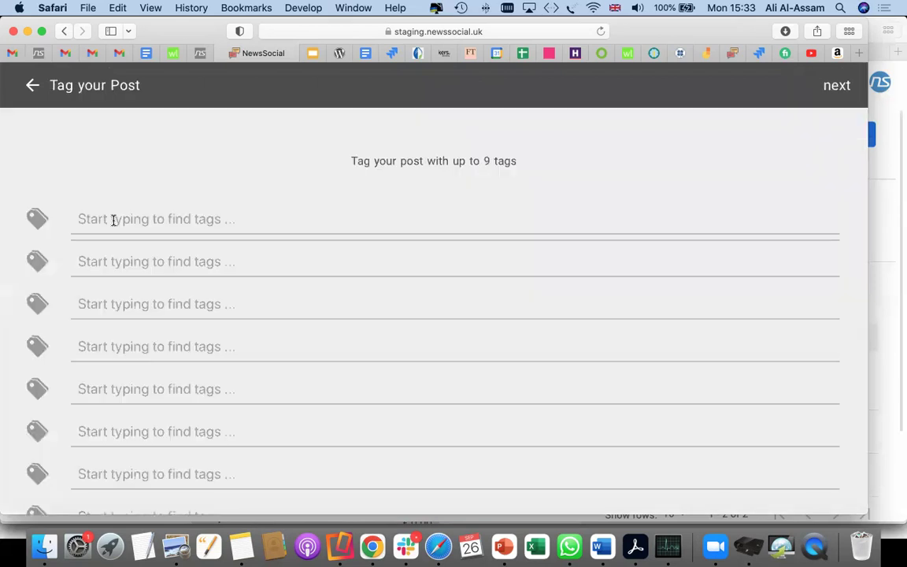
type("comm")
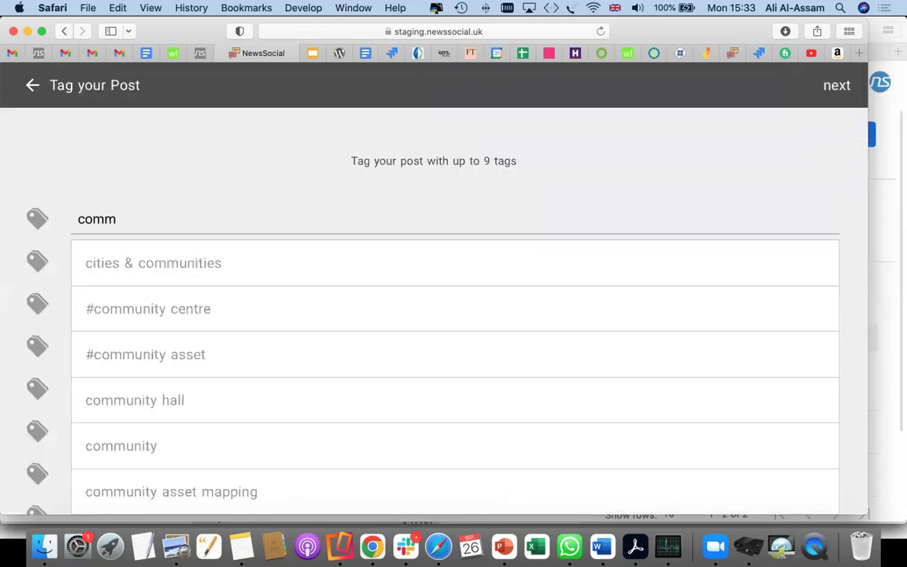
type("u")
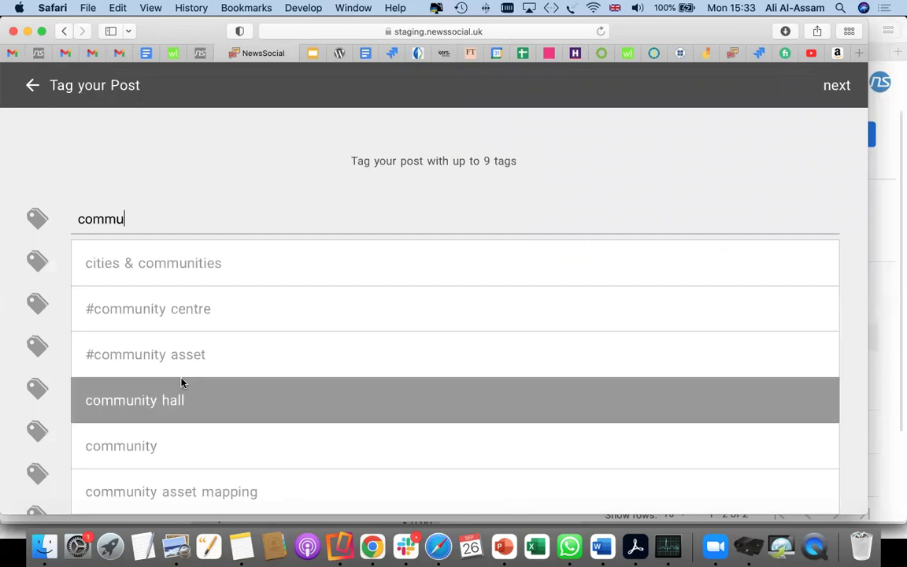
scroll(156, 410, "down", 3)
left_click(156, 393)
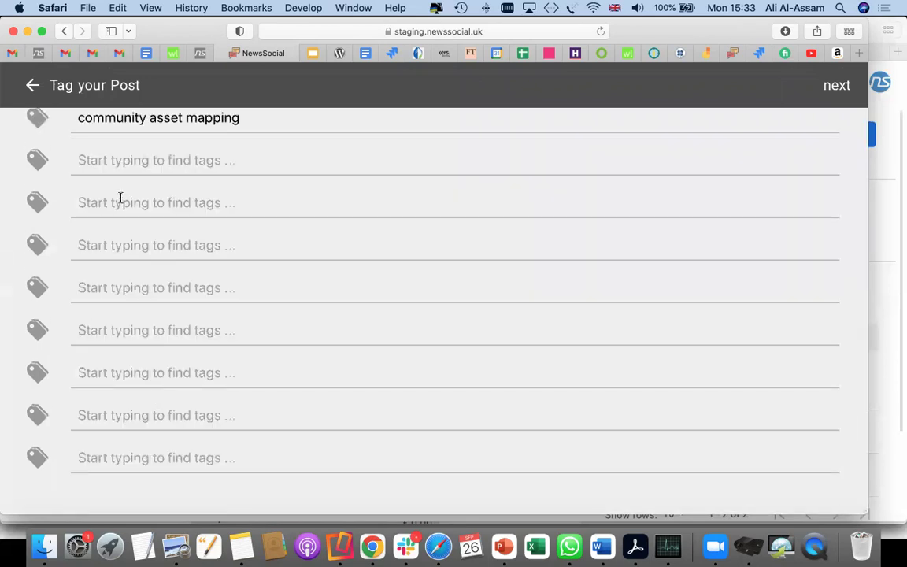
left_click(101, 162)
type("comm")
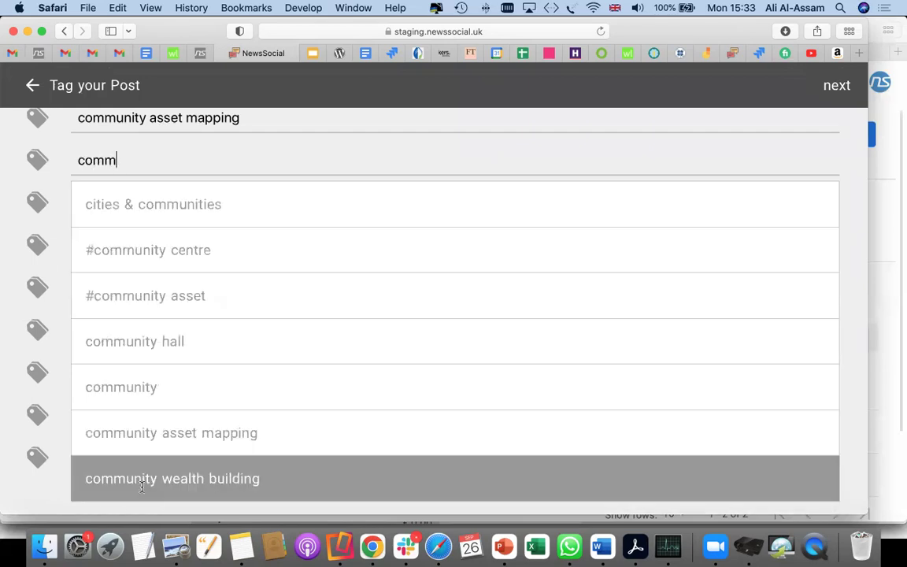
left_click(139, 482)
left_click(106, 204)
type("inter-")
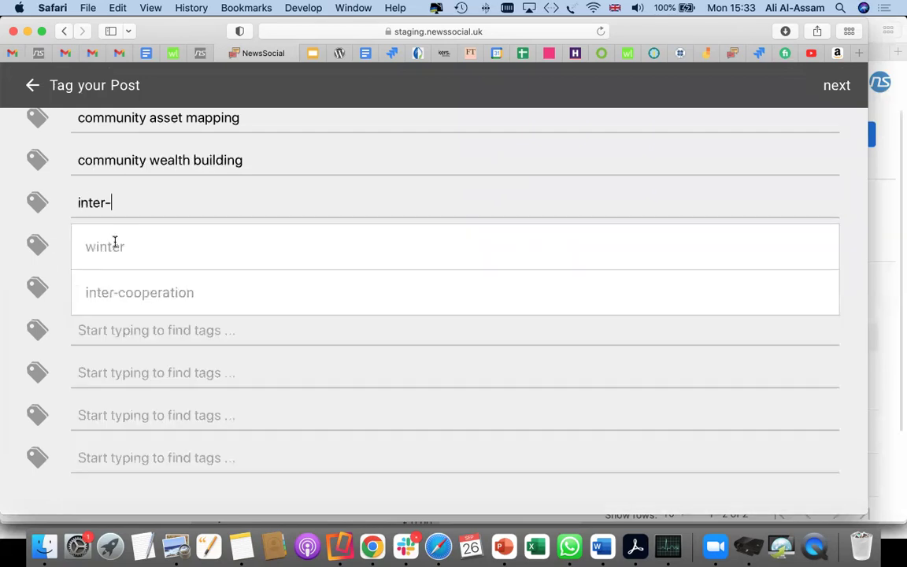
left_click(116, 292)
scroll(162, 284, "up", 3)
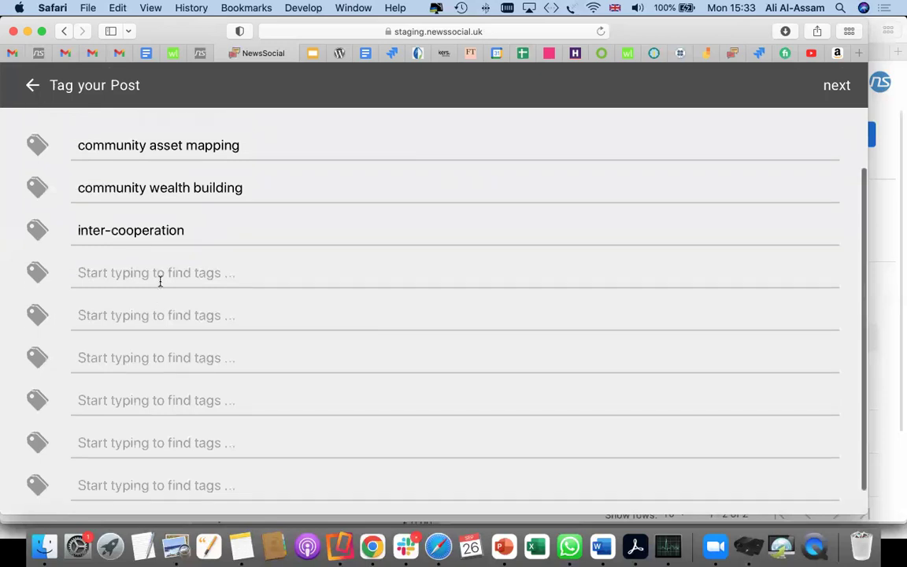
Keep the Community Wealth circle as the audience and assign the post's author the Moderator role
left_click(836, 93)
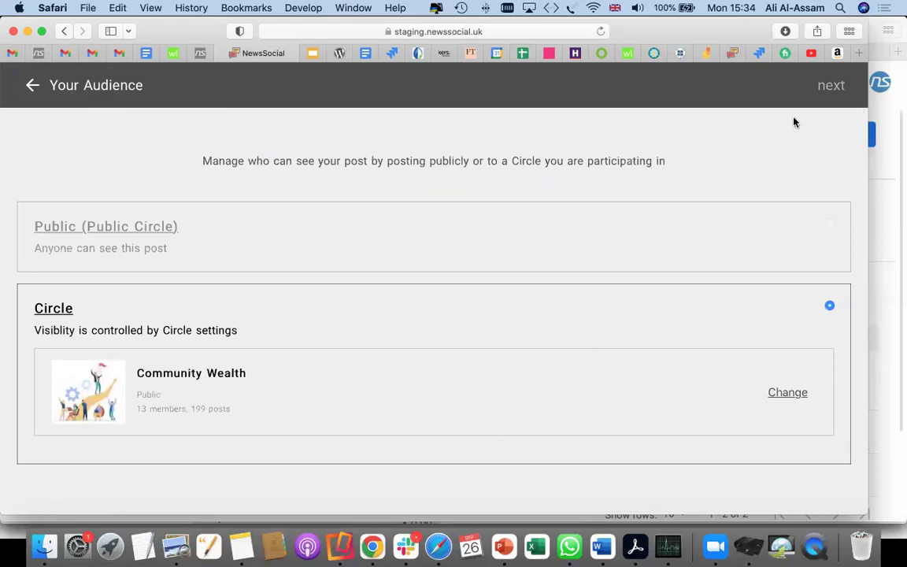
left_click(836, 86)
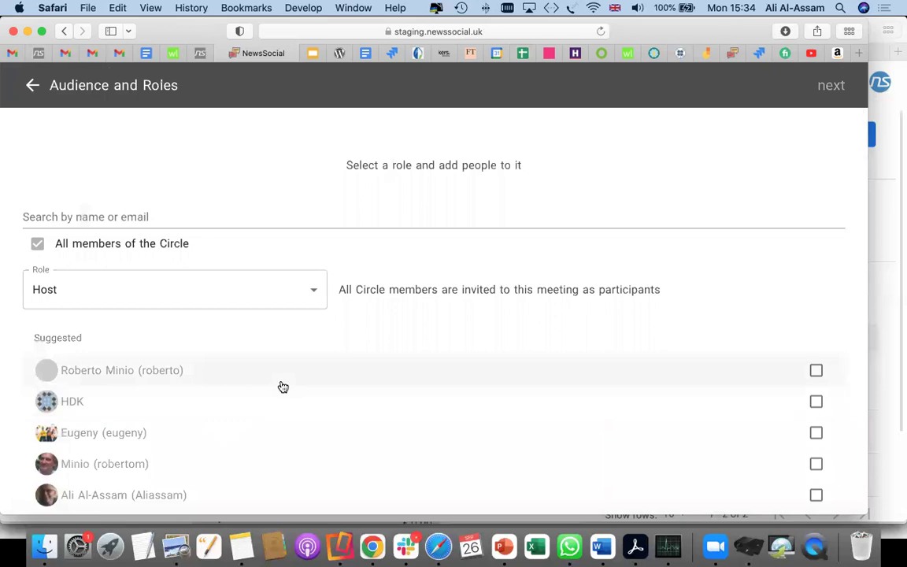
left_click(312, 292)
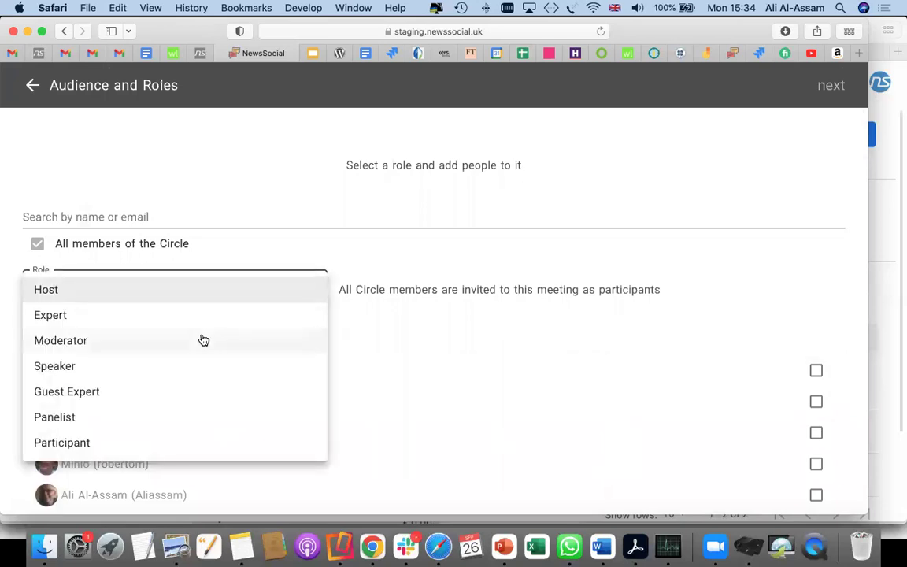
left_click(203, 340)
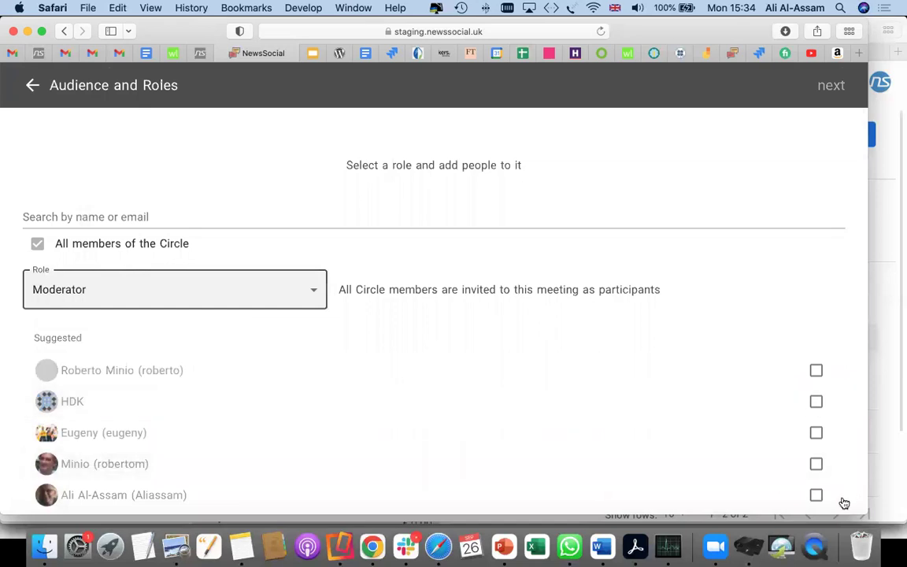
left_click(816, 496)
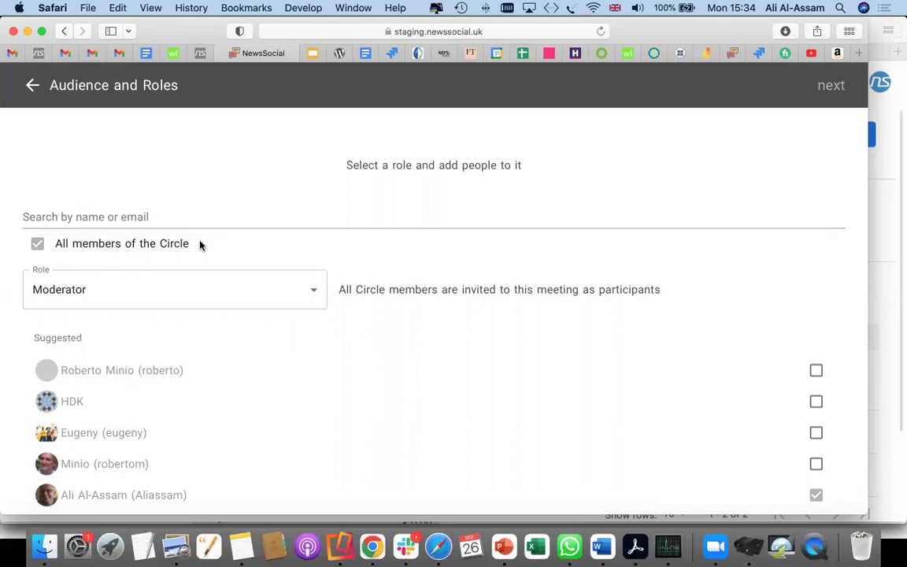
Exclude the option for all circle members and add two more people, each found by first name, as moderators
left_click(37, 246)
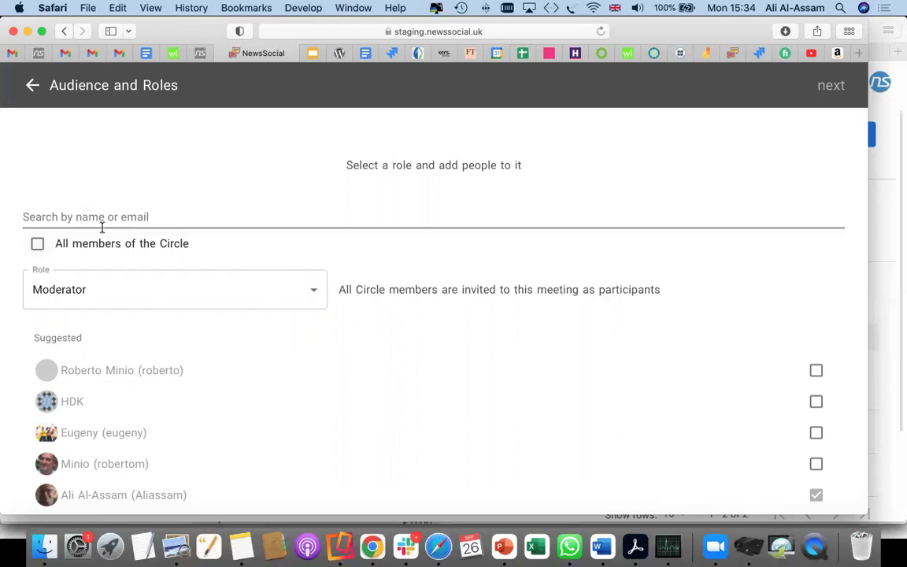
left_click(49, 215)
type("nick")
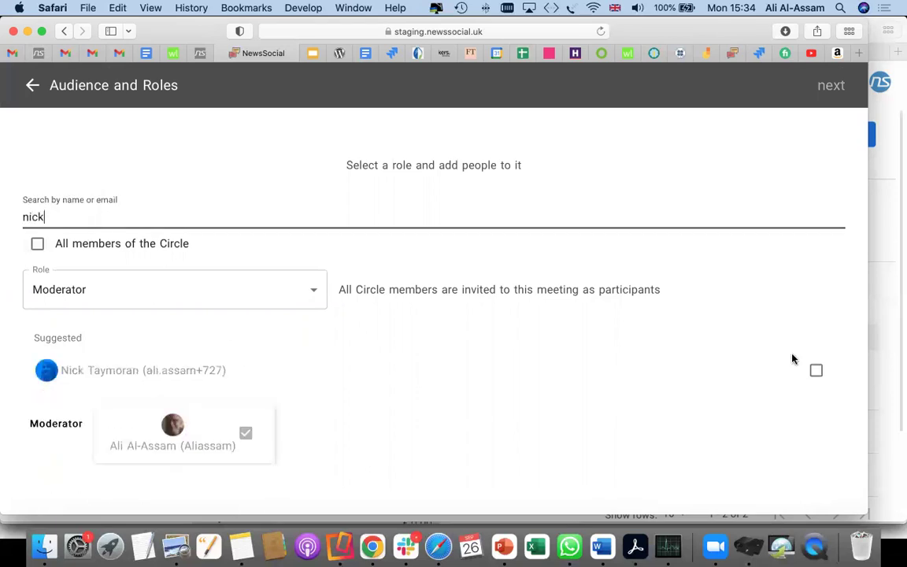
left_click(815, 370)
left_click_drag(190, 213, 4, 210)
type("din")
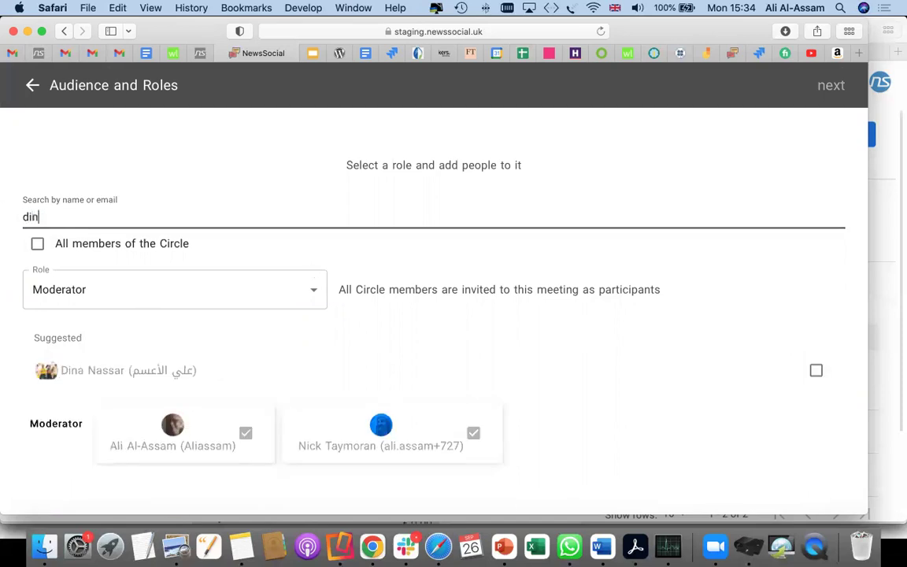
type("a")
left_click(817, 372)
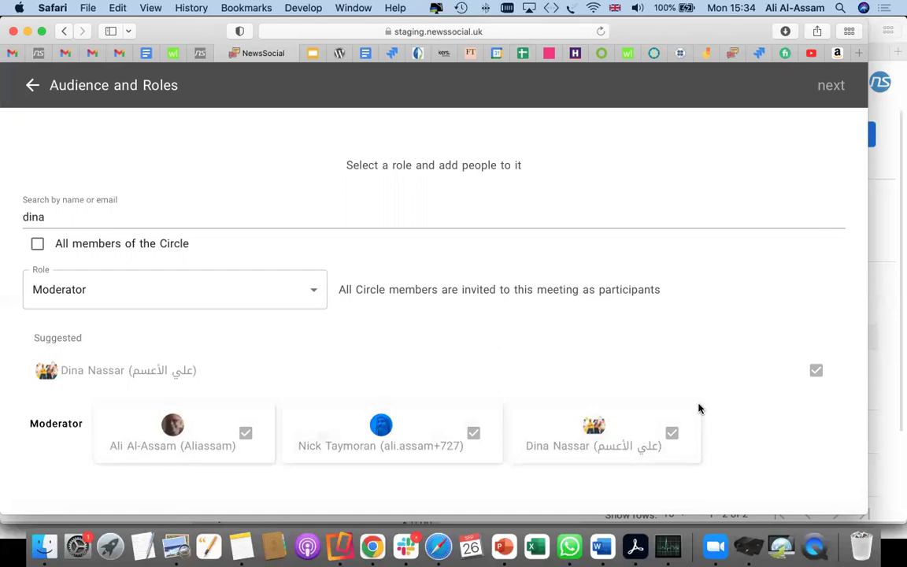
Accept the audience and roles, and set the discussion's end date to 31/10/2022
left_click(830, 85)
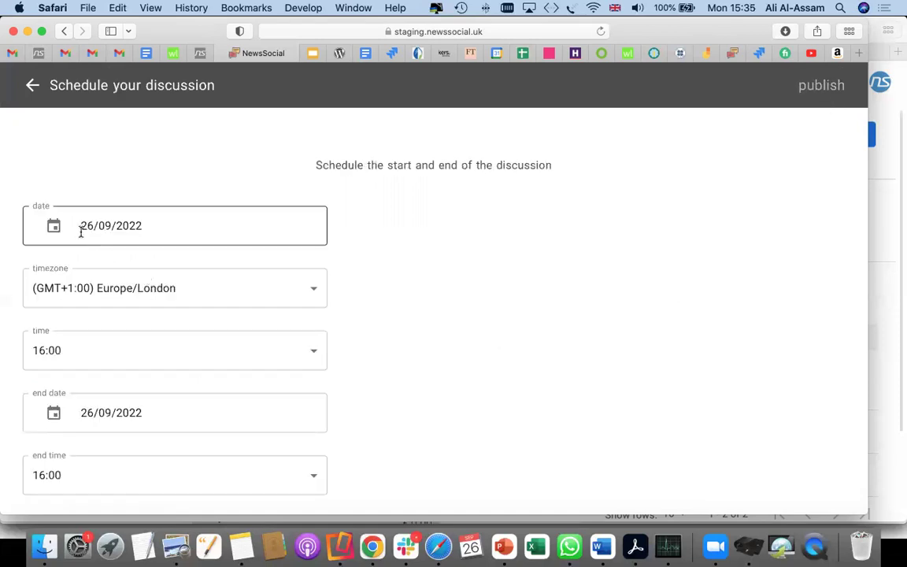
scroll(167, 320, "down", 1)
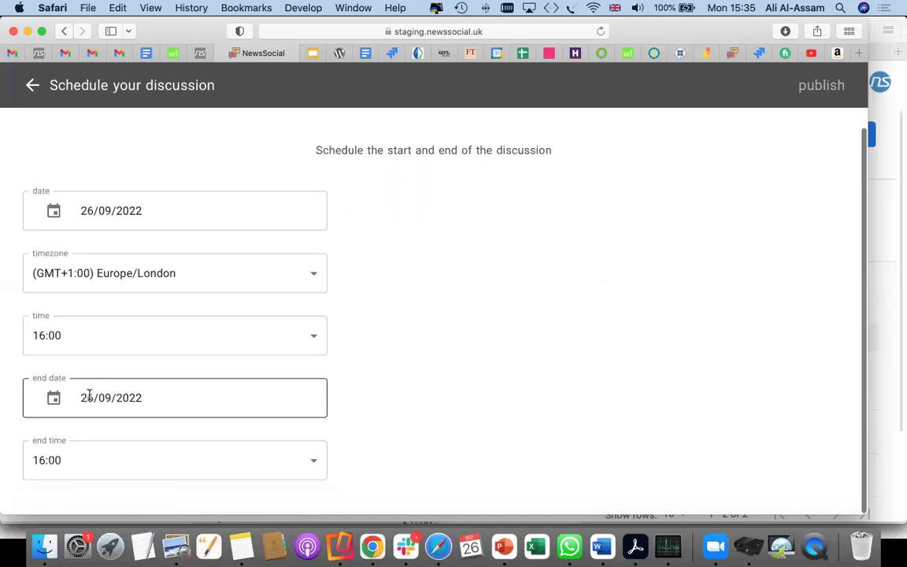
left_click(53, 397)
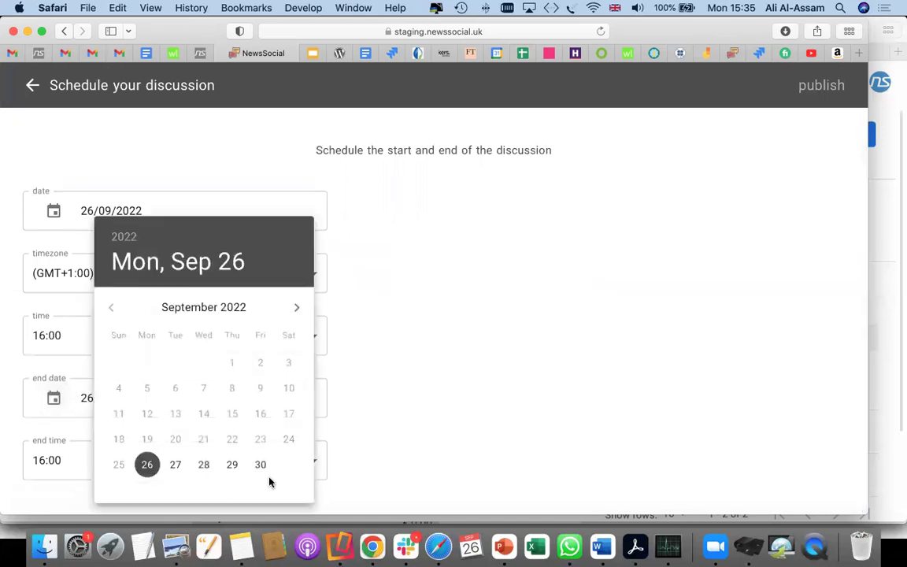
left_click(296, 308)
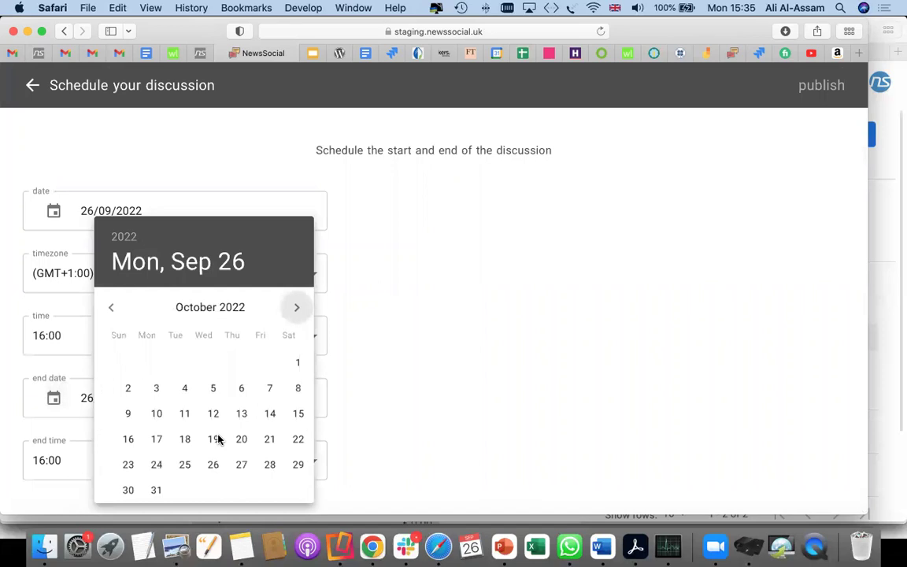
left_click(151, 490)
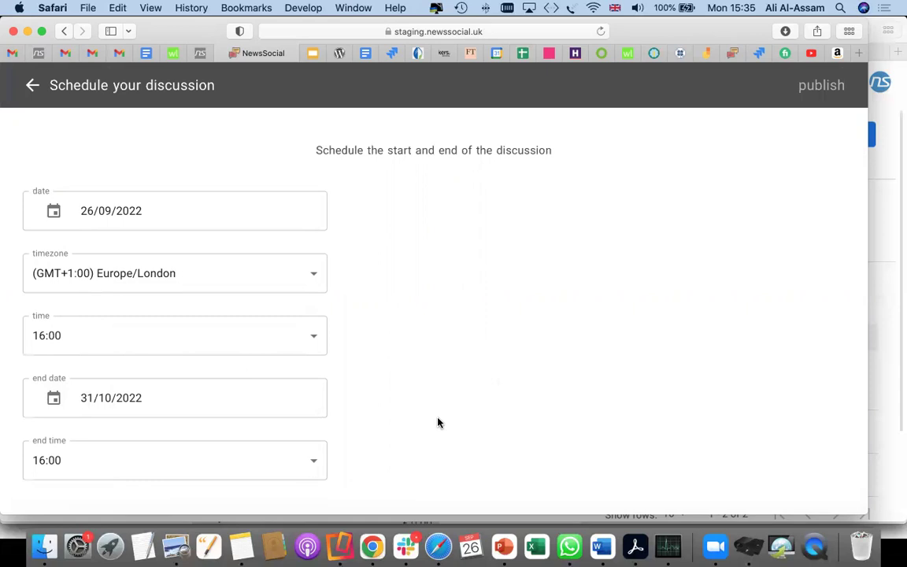
Publish the discussion, finish sharing and open "Viability of community asset mapping in our city" from the circle's posts down to its discussion threads
left_click(819, 87)
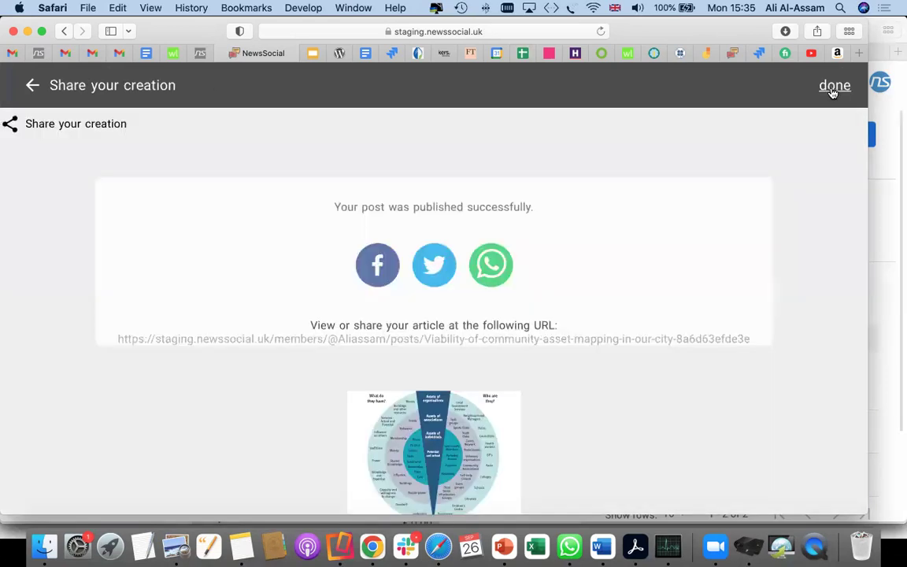
left_click(833, 85)
left_click(834, 85)
left_click(601, 143)
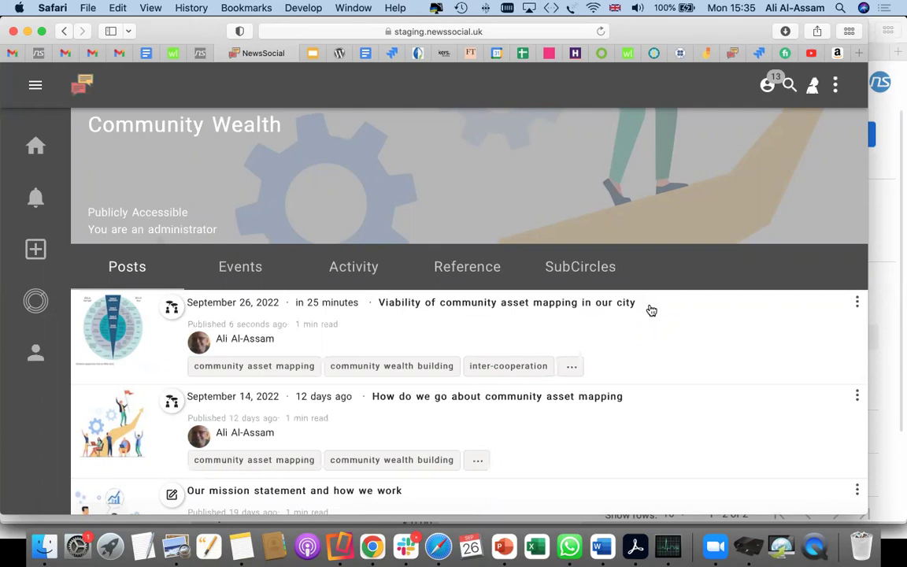
left_click(504, 306)
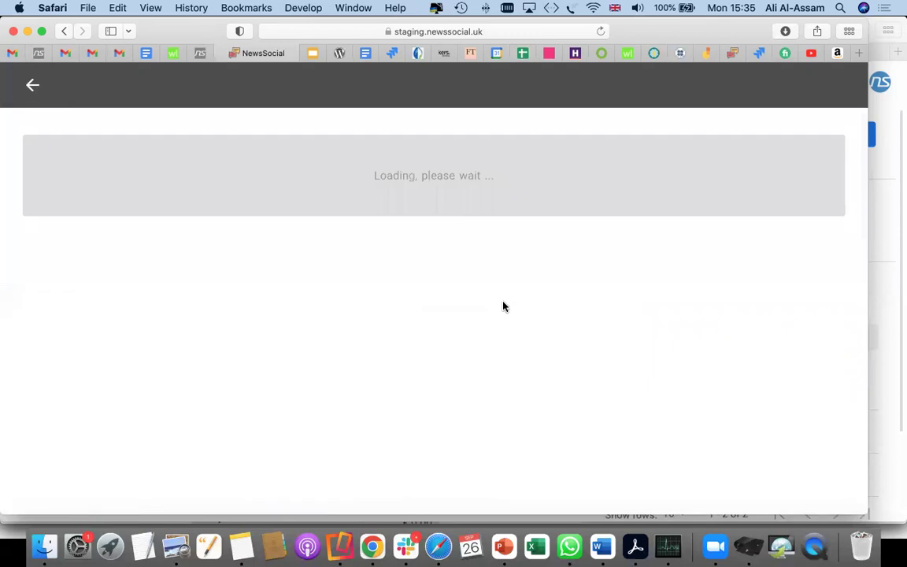
scroll(504, 305, "down", 10)
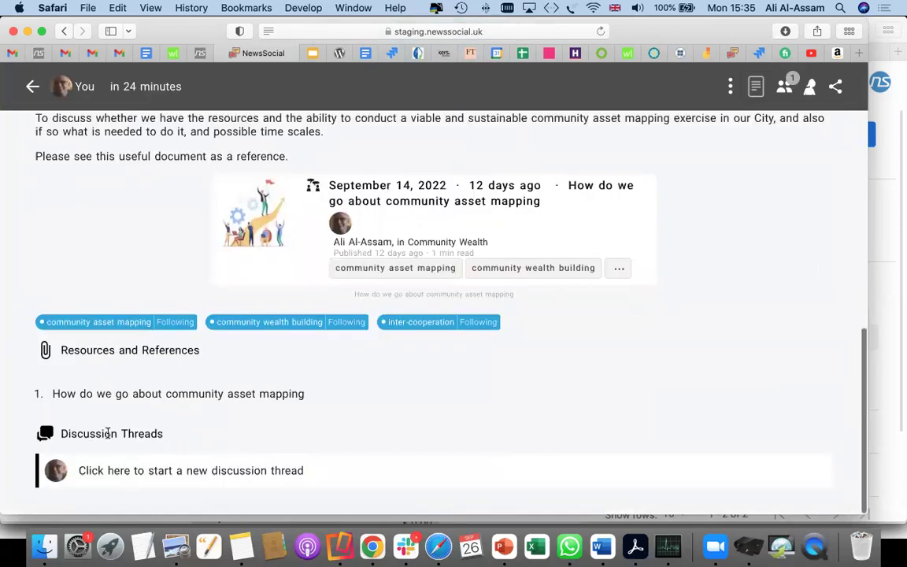
Start a new discussion thread on the post with the text "Is community asset mapping viable in our city?"
left_click(92, 470)
scroll(197, 478, "down", 2)
type("Is")
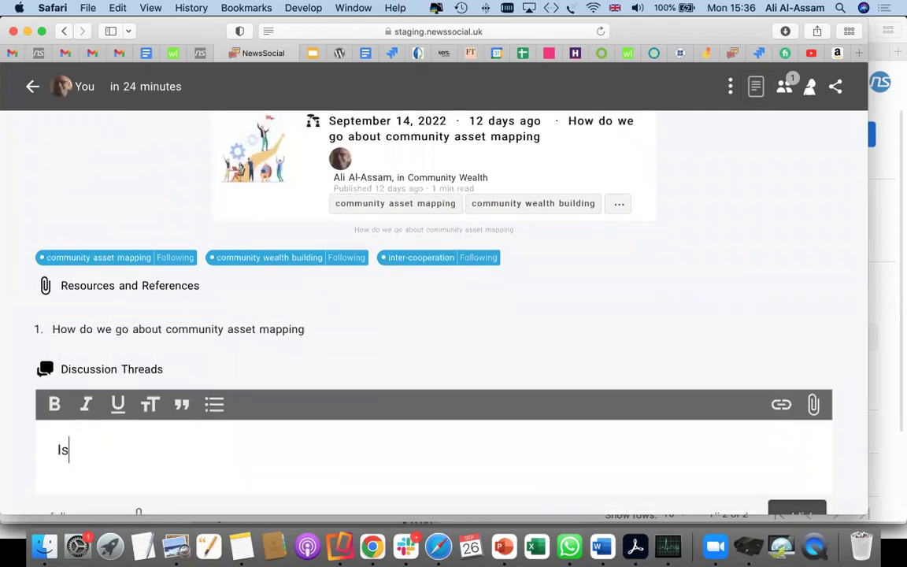
type(" communi")
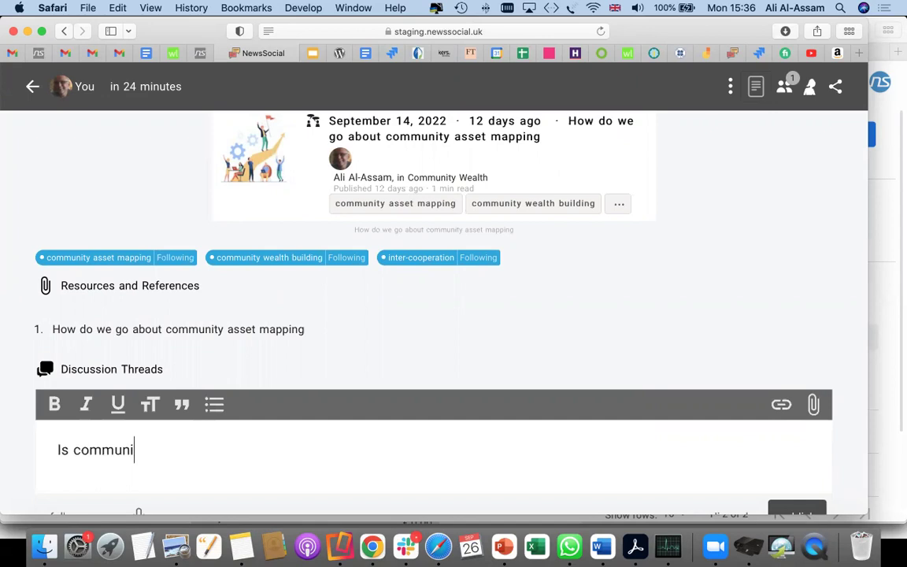
type("ty asset mapping via")
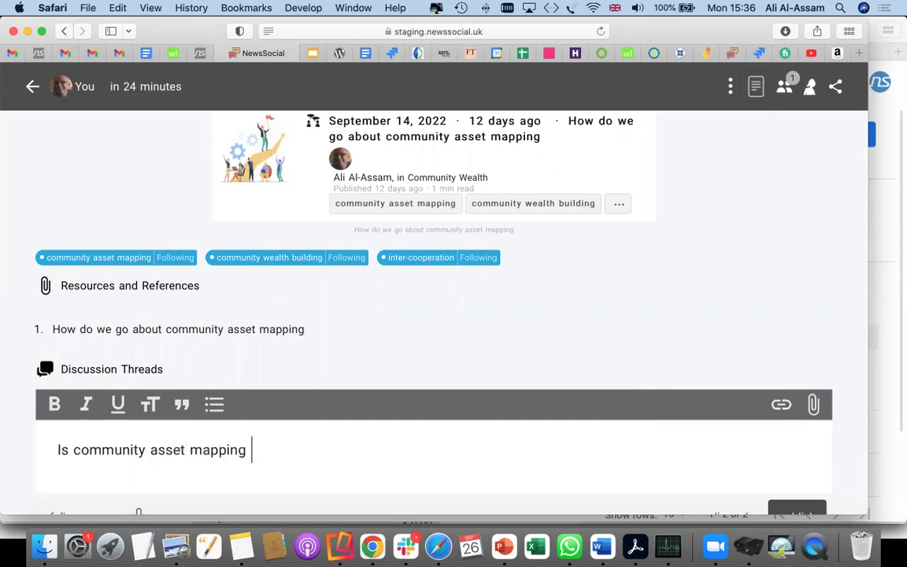
type("ble in poi")
key("BackSpace")
key("BackSpace")
key("BackSpace")
type("our city?")
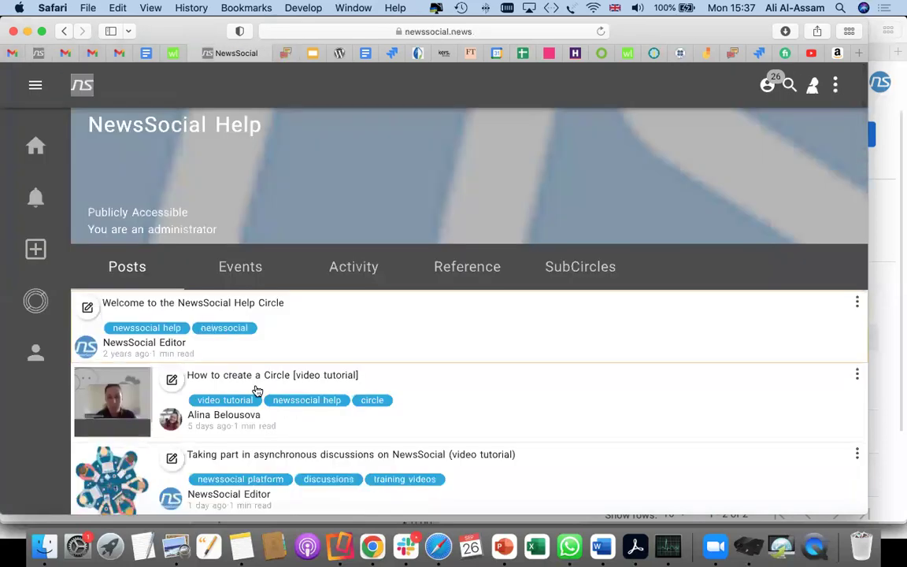
Look through the tutorial and guideline posts in the NewsSocial Help circle
scroll(257, 390, "down", 10)
scroll(256, 390, "down", 5)
scroll(256, 391, "up", 15)
scroll(256, 391, "down", 3)
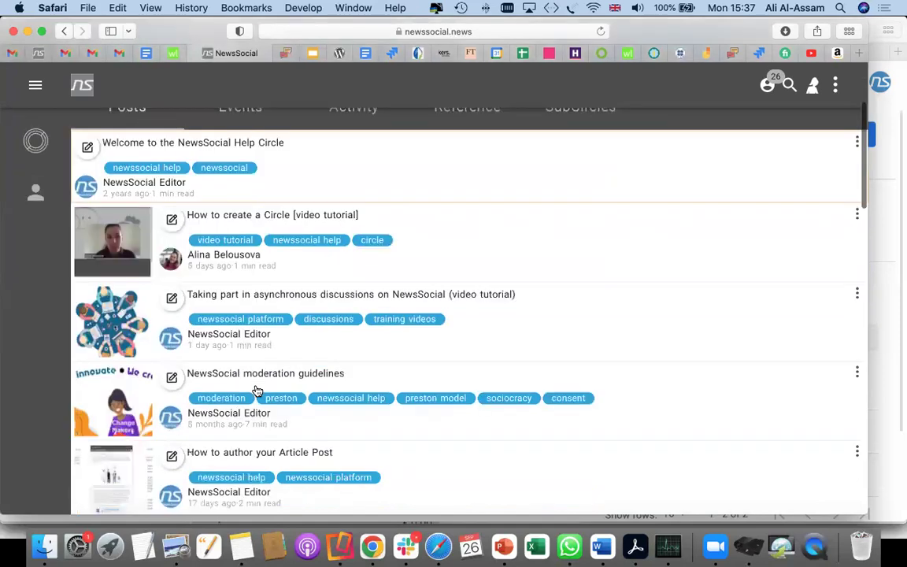
scroll(257, 391, "down", 2)
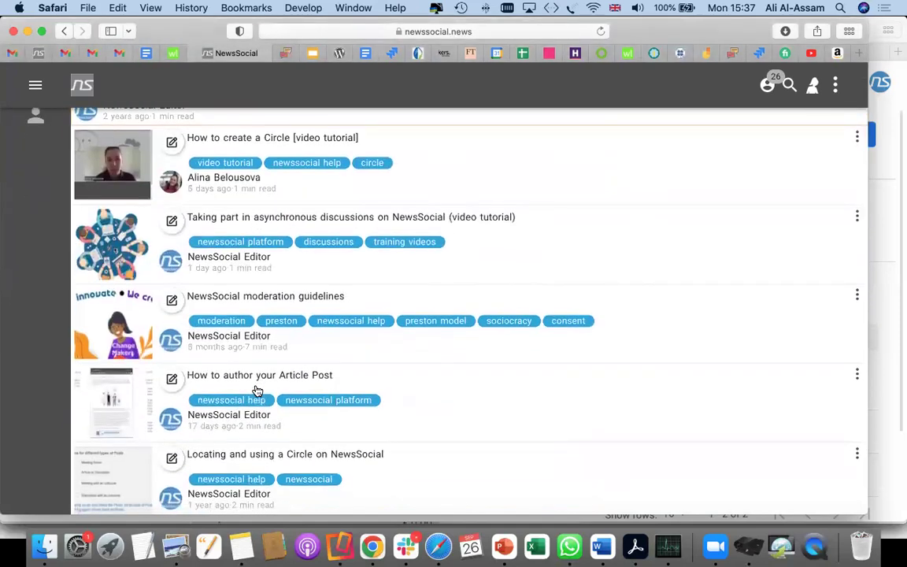